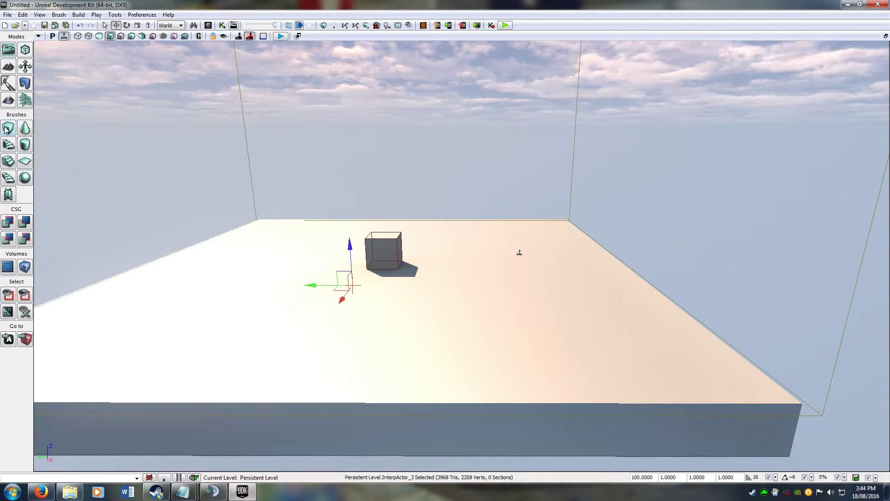
Step: Create a cylinder builder brush beside the cube and set its outer radius to 1024
{"action": "left_click", "coordinate": [24, 145]}
{"action": "mouse_move", "coordinate": [519, 252]}
{"action": "right_mouse_down"}
{"action": "mouse_move", "coordinate": [495, 229]}
{"action": "mouse_move", "coordinate": [496, 250]}
{"action": "mouse_move", "coordinate": [342, 71]}
{"action": "mouse_move", "coordinate": [479, 153]}
{"action": "mouse_move", "coordinate": [435, 248]}
{"action": "right_mouse_up"}
{"action": "scroll", "coordinate": [436, 248], "scroll_direction": "up", "scroll_amount": 3}
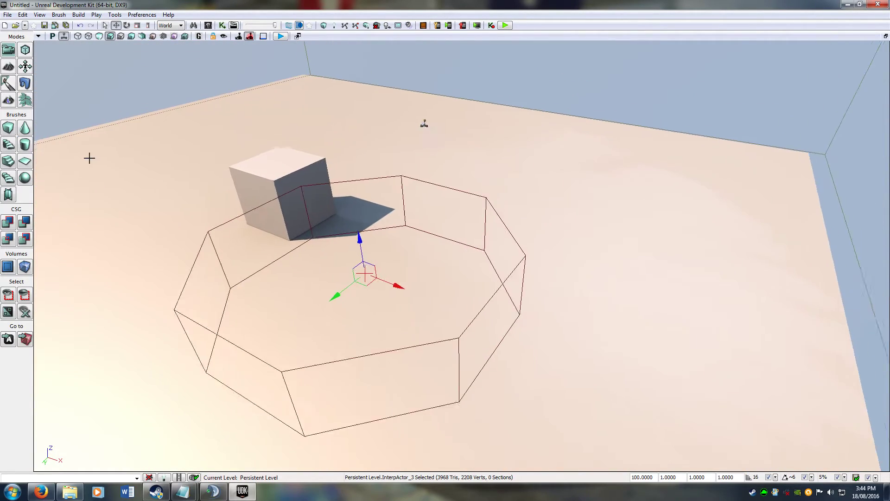
{"action": "right_click", "coordinate": [26, 146]}
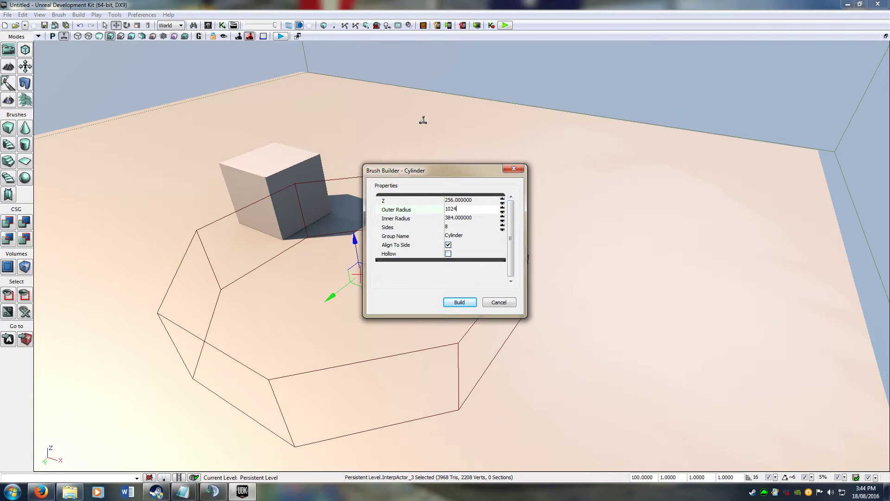
{"action": "key", "text": "Return"}
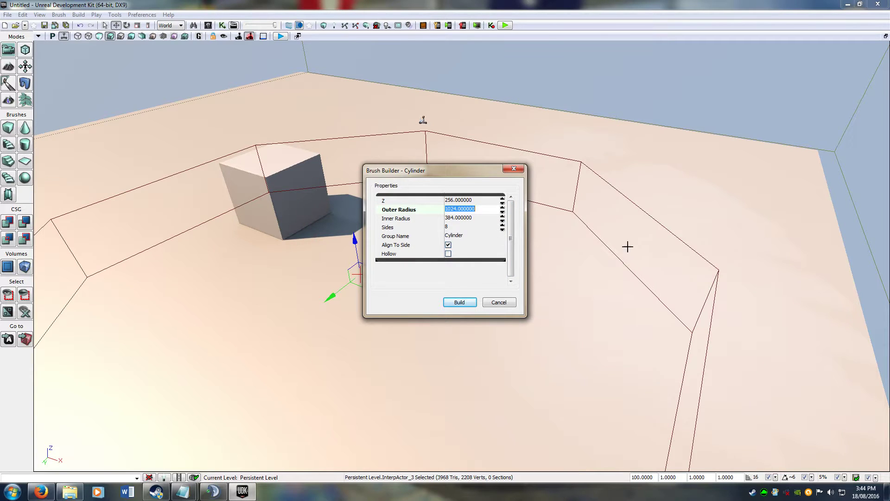
Step: Try the Hollow option on the cylinder brush and turn it off again
{"action": "left_click", "coordinate": [466, 226]}
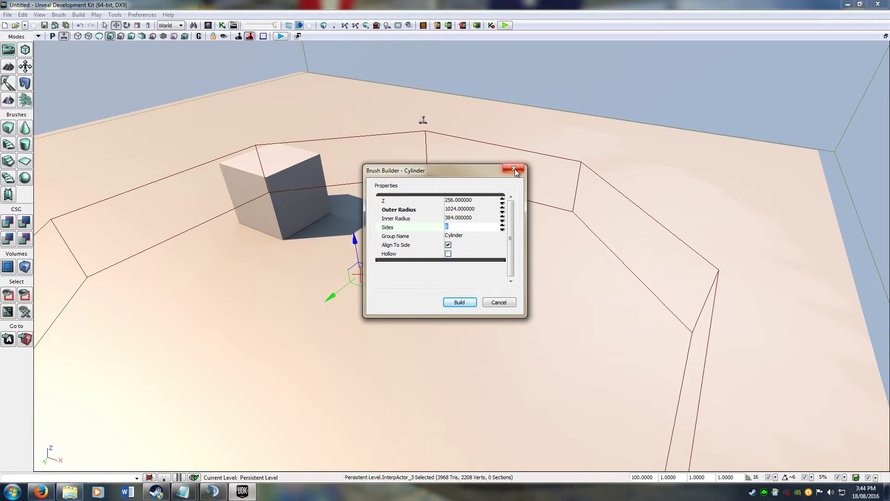
{"action": "left_click", "coordinate": [448, 253]}
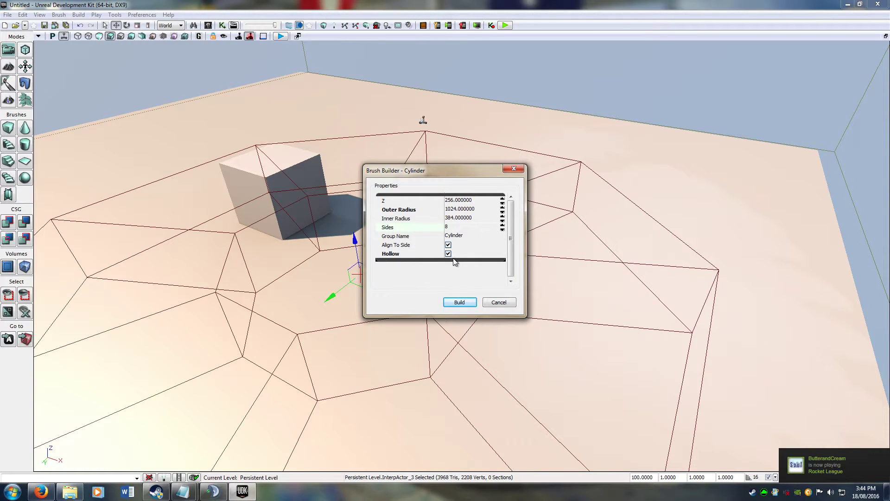
{"action": "left_click", "coordinate": [447, 253]}
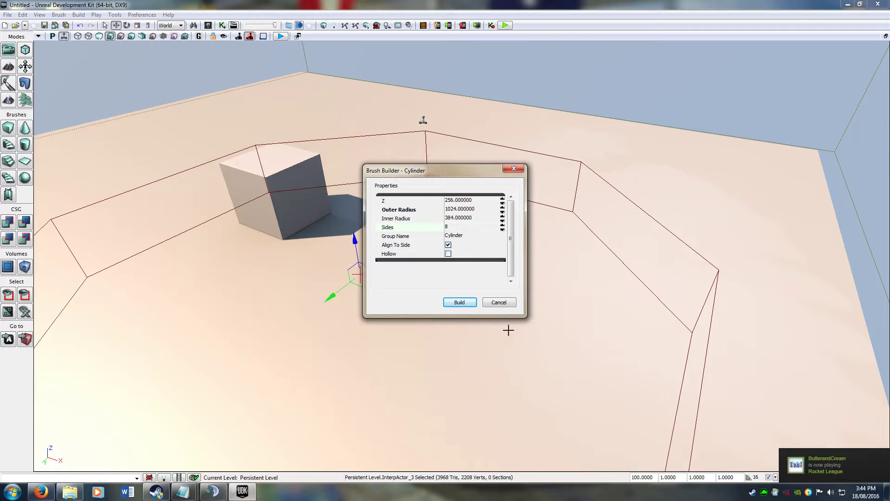
Step: Close the cylinder settings and raise the brush along the Z axis until it floats above the cube
{"action": "left_click", "coordinate": [497, 302]}
{"action": "right_click_drag", "start_coordinate": [497, 301], "coordinate": [659, 257]}
{"action": "left_click_drag", "start_coordinate": [495, 257], "coordinate": [494, 236]}
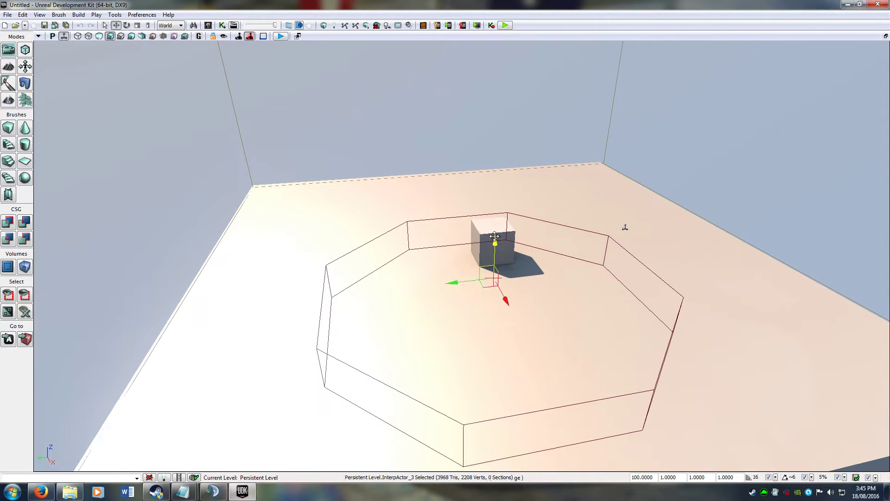
{"action": "left_click", "coordinate": [364, 248]}
{"action": "mouse_move", "coordinate": [494, 269]}
{"action": "left_mouse_down"}
{"action": "mouse_move", "coordinate": [532, 22]}
{"action": "mouse_move", "coordinate": [514, 123]}
{"action": "left_mouse_up"}
{"action": "mouse_move", "coordinate": [586, 165]}
{"action": "right_mouse_down"}
{"action": "mouse_move", "coordinate": [617, 93]}
{"action": "mouse_move", "coordinate": [477, 418]}
{"action": "mouse_move", "coordinate": [542, 297]}
{"action": "mouse_move", "coordinate": [639, 166]}
{"action": "right_mouse_up"}
{"action": "key", "text": "a"}
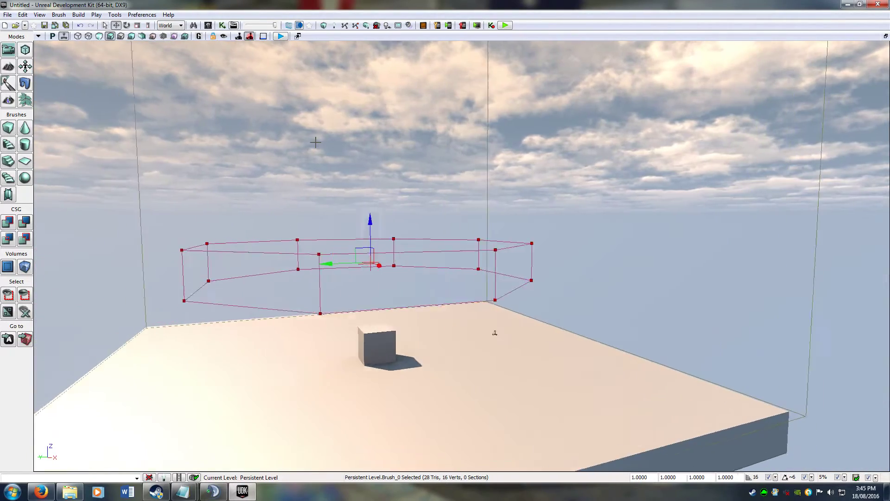
Step: Add the raised cylinder brush to the level as solid geometry with CSG Add
{"action": "left_click", "coordinate": [7, 224]}
{"action": "mouse_move", "coordinate": [465, 288]}
{"action": "right_mouse_down"}
{"action": "mouse_move", "coordinate": [477, 231]}
{"action": "mouse_move", "coordinate": [481, 316]}
{"action": "mouse_move", "coordinate": [524, 301]}
{"action": "mouse_move", "coordinate": [542, 343]}
{"action": "mouse_move", "coordinate": [534, 340]}
{"action": "mouse_move", "coordinate": [520, 194]}
{"action": "mouse_move", "coordinate": [559, 280]}
{"action": "mouse_move", "coordinate": [471, 318]}
{"action": "mouse_move", "coordinate": [381, 292]}
{"action": "mouse_move", "coordinate": [438, 285]}
{"action": "mouse_move", "coordinate": [594, 232]}
{"action": "mouse_move", "coordinate": [567, 270]}
{"action": "mouse_move", "coordinate": [412, 271]}
{"action": "right_mouse_up"}
{"action": "key", "text": "w"}
{"action": "key", "text": "a"}
{"action": "key", "text": "s"}
{"action": "key", "text": "d"}
{"action": "key", "text": "a"}
{"action": "key", "text": "s"}
{"action": "key", "text": "w"}
{"action": "key", "text": "a"}
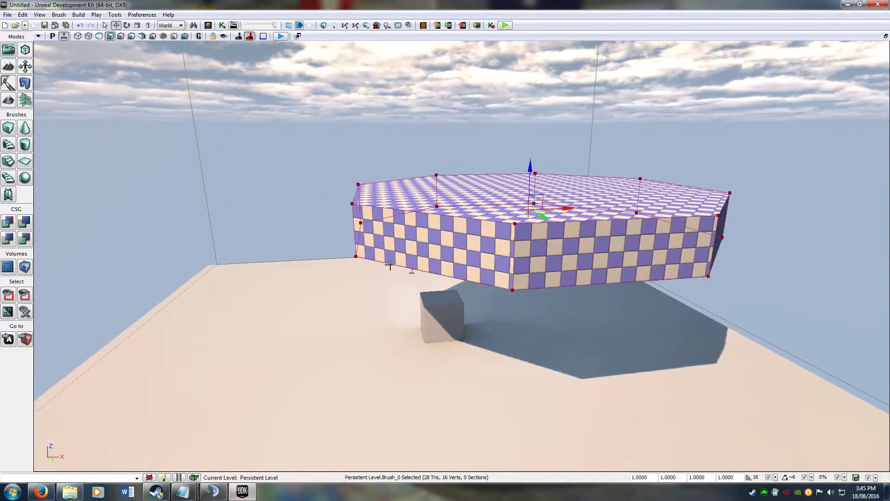
Step: Add a BlockingVolume in the shape of the cylinder brush around the checkered platform
{"action": "left_click", "coordinate": [26, 267]}
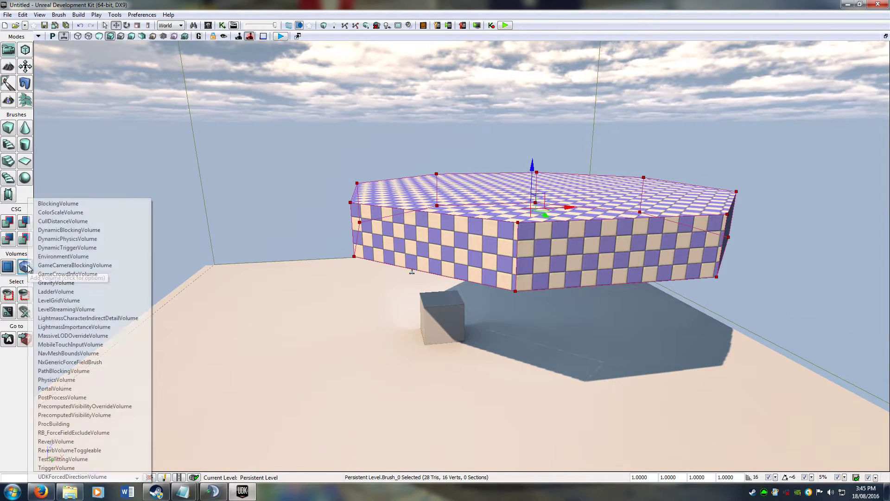
{"action": "left_click", "coordinate": [86, 203]}
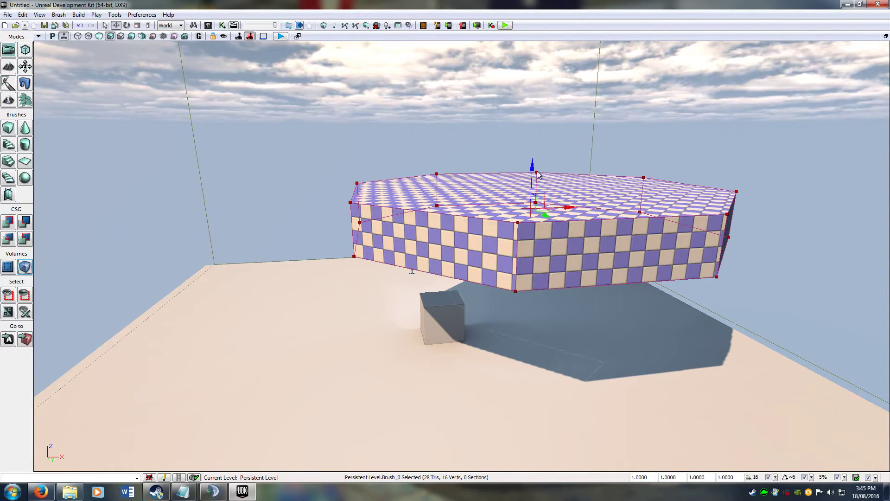
{"action": "mouse_move", "coordinate": [603, 191]}
{"action": "right_mouse_down"}
{"action": "mouse_move", "coordinate": [529, 237]}
{"action": "mouse_move", "coordinate": [696, 273]}
{"action": "mouse_move", "coordinate": [723, 324]}
{"action": "mouse_move", "coordinate": [557, 204]}
{"action": "mouse_move", "coordinate": [510, 190]}
{"action": "mouse_move", "coordinate": [580, 125]}
{"action": "mouse_move", "coordinate": [626, 107]}
{"action": "mouse_move", "coordinate": [663, 232]}
{"action": "mouse_move", "coordinate": [677, 245]}
{"action": "mouse_move", "coordinate": [695, 83]}
{"action": "right_mouse_up"}
{"action": "key", "text": "d"}
{"action": "key", "text": "w"}
{"action": "key", "text": "s"}
{"action": "key", "text": "a"}
{"action": "key", "text": "w"}
{"action": "key", "text": "s"}
Step: Move the builder brush along the X axis away from the solid cylinder to the floor's edge
{"action": "right_click_drag", "start_coordinate": [269, 279], "coordinate": [582, 136]}
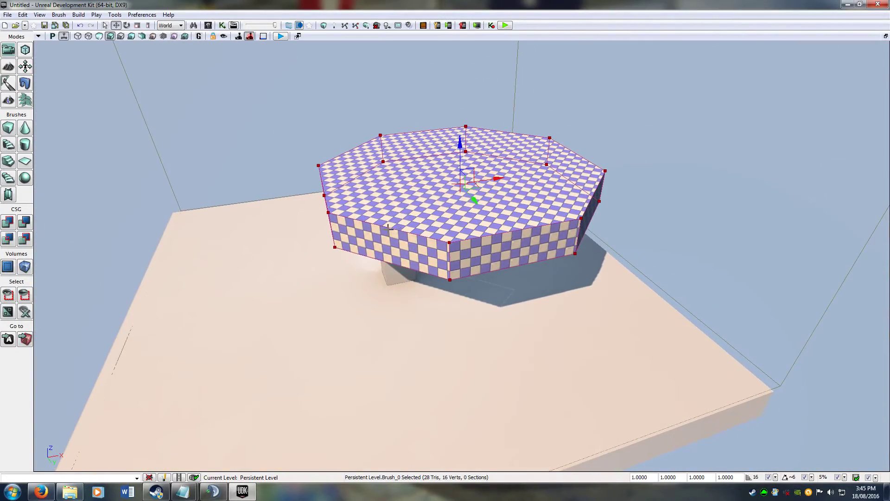
{"action": "left_click_drag", "start_coordinate": [496, 177], "coordinate": [176, 193]}
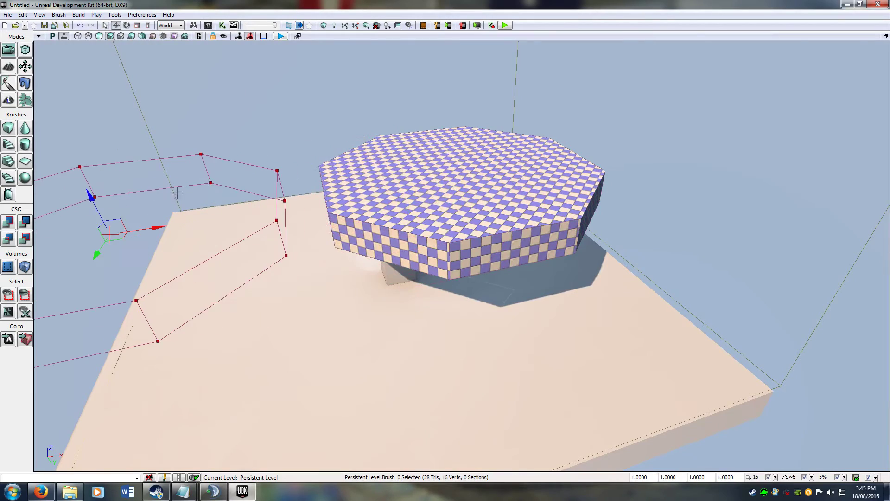
{"action": "mouse_move", "coordinate": [436, 204]}
{"action": "right_mouse_down"}
{"action": "mouse_move", "coordinate": [354, 181]}
{"action": "mouse_move", "coordinate": [401, 139]}
{"action": "mouse_move", "coordinate": [371, 116]}
{"action": "right_mouse_up"}
{"action": "key", "text": "w"}
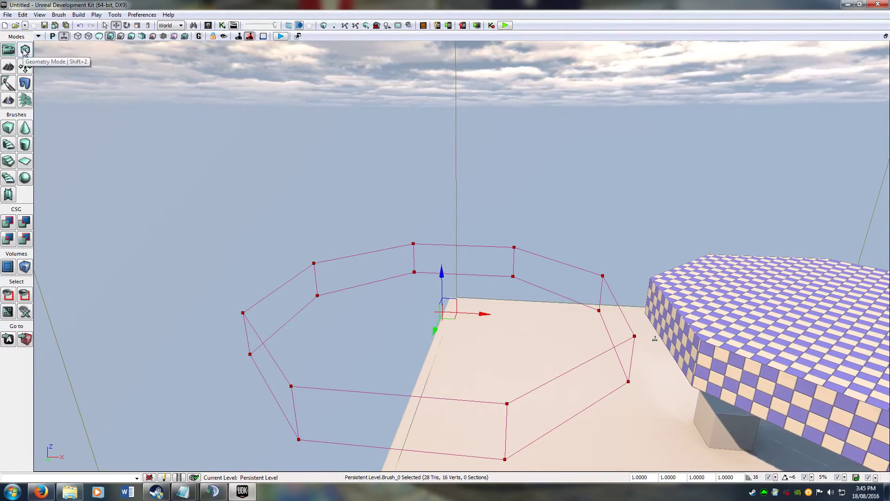
Step: Enter Geometry Mode for the builder brush and move the Geometry Tools window clear of the brush
{"action": "left_click", "coordinate": [25, 51]}
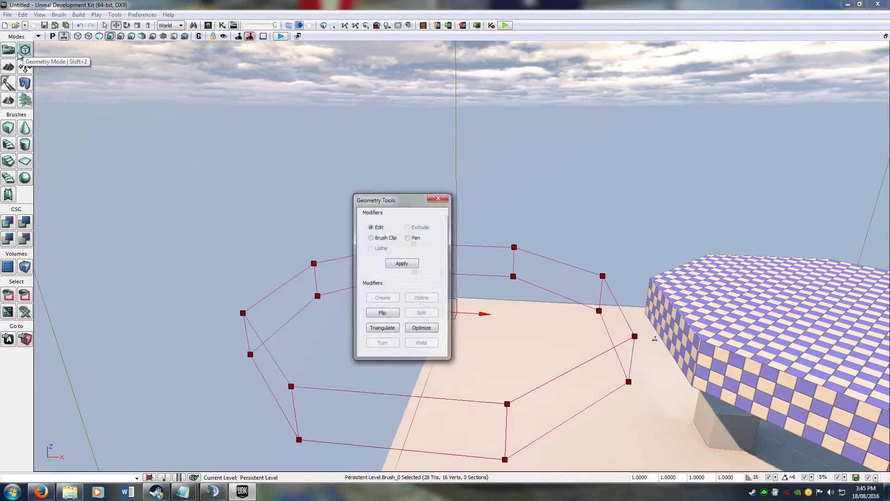
{"action": "left_click_drag", "start_coordinate": [390, 199], "coordinate": [730, 120]}
{"action": "right_click_drag", "start_coordinate": [603, 294], "coordinate": [617, 324]}
{"action": "mouse_move", "coordinate": [621, 254]}
{"action": "right_mouse_down"}
{"action": "mouse_move", "coordinate": [617, 204]}
{"action": "mouse_move", "coordinate": [590, 314]}
{"action": "right_mouse_up"}
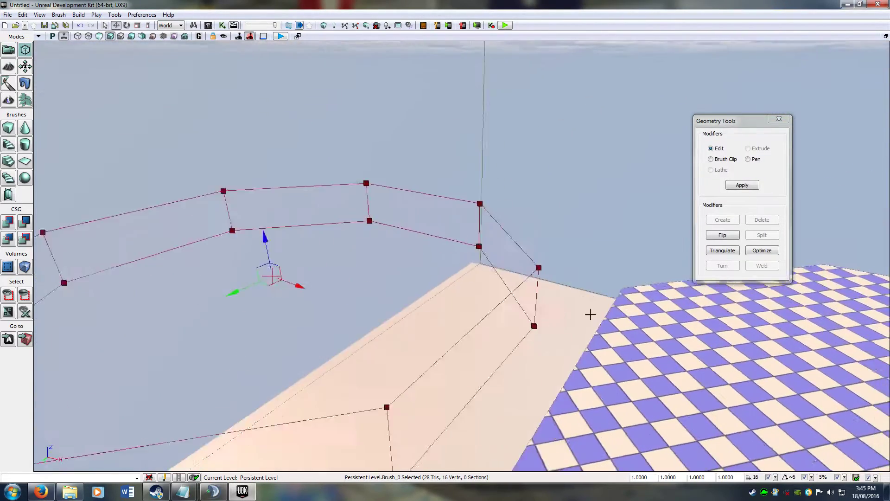
Step: Push one side face of the cylinder brush inward, apply the edit and leave Geometry Mode
{"action": "left_click", "coordinate": [410, 328]}
{"action": "right_click_drag", "start_coordinate": [411, 328], "coordinate": [515, 299]}
{"action": "left_click_drag", "start_coordinate": [518, 299], "coordinate": [431, 297]}
{"action": "mouse_move", "coordinate": [378, 304]}
{"action": "right_mouse_down"}
{"action": "mouse_move", "coordinate": [399, 303]}
{"action": "mouse_move", "coordinate": [298, 354]}
{"action": "mouse_move", "coordinate": [292, 377]}
{"action": "mouse_move", "coordinate": [309, 369]}
{"action": "right_mouse_up"}
{"action": "left_click", "coordinate": [339, 339]}
{"action": "left_click_drag", "start_coordinate": [357, 311], "coordinate": [476, 239]}
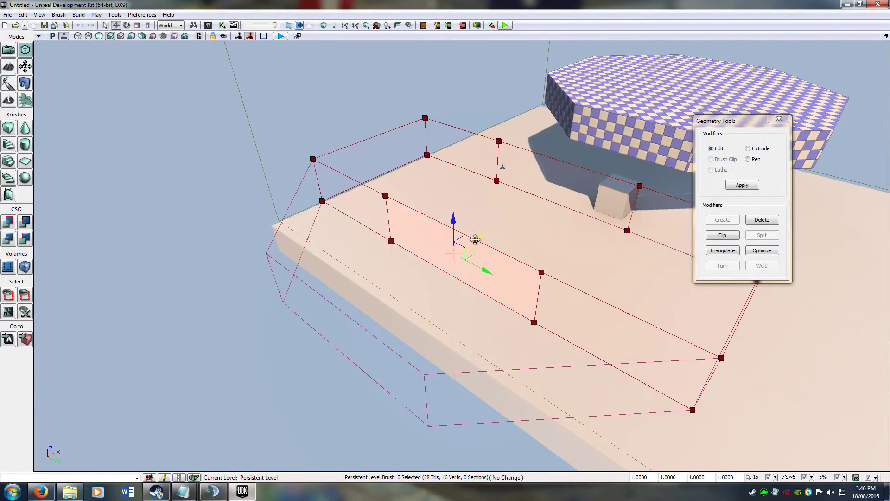
{"action": "mouse_move", "coordinate": [475, 239]}
{"action": "right_mouse_down"}
{"action": "mouse_move", "coordinate": [559, 299]}
{"action": "mouse_move", "coordinate": [503, 314]}
{"action": "right_mouse_up"}
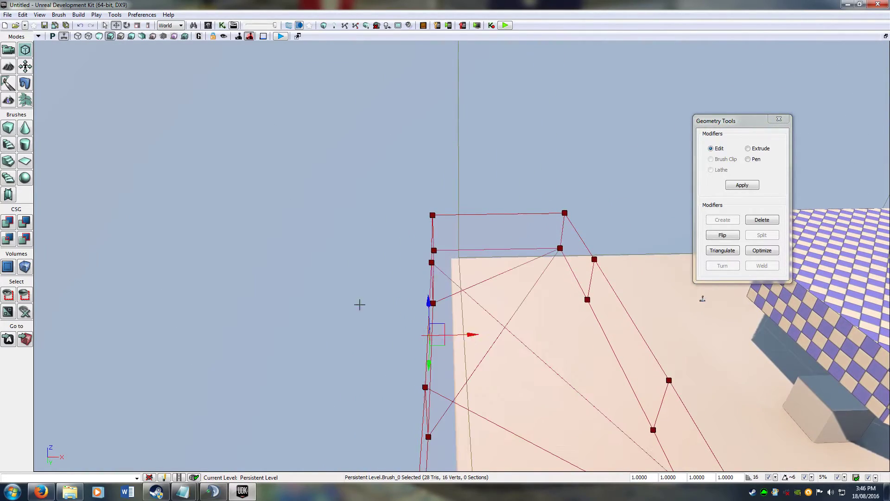
{"action": "mouse_move", "coordinate": [354, 298]}
{"action": "right_mouse_down"}
{"action": "mouse_move", "coordinate": [354, 245]}
{"action": "mouse_move", "coordinate": [376, 228]}
{"action": "mouse_move", "coordinate": [364, 225]}
{"action": "mouse_move", "coordinate": [394, 222]}
{"action": "mouse_move", "coordinate": [387, 218]}
{"action": "right_mouse_up"}
{"action": "mouse_move", "coordinate": [545, 241]}
{"action": "right_mouse_down"}
{"action": "mouse_move", "coordinate": [482, 287]}
{"action": "mouse_move", "coordinate": [510, 283]}
{"action": "mouse_move", "coordinate": [473, 277]}
{"action": "right_mouse_up"}
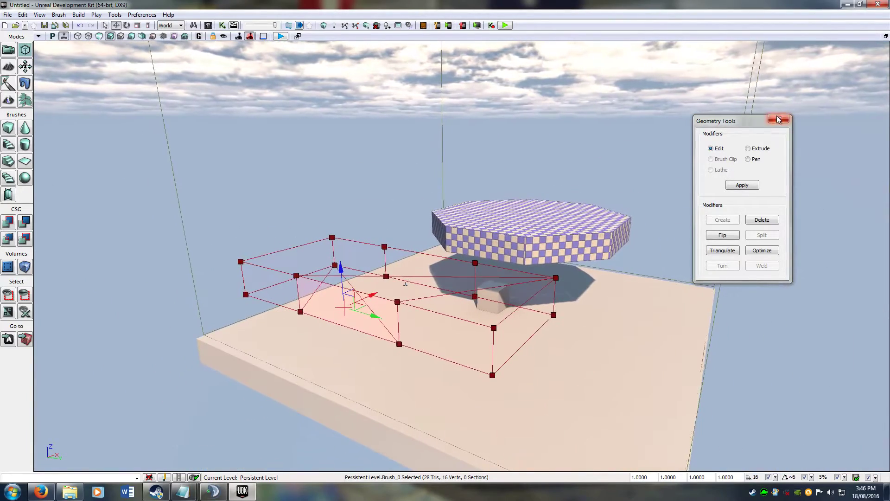
{"action": "left_click", "coordinate": [738, 185]}
{"action": "left_click", "coordinate": [779, 119]}
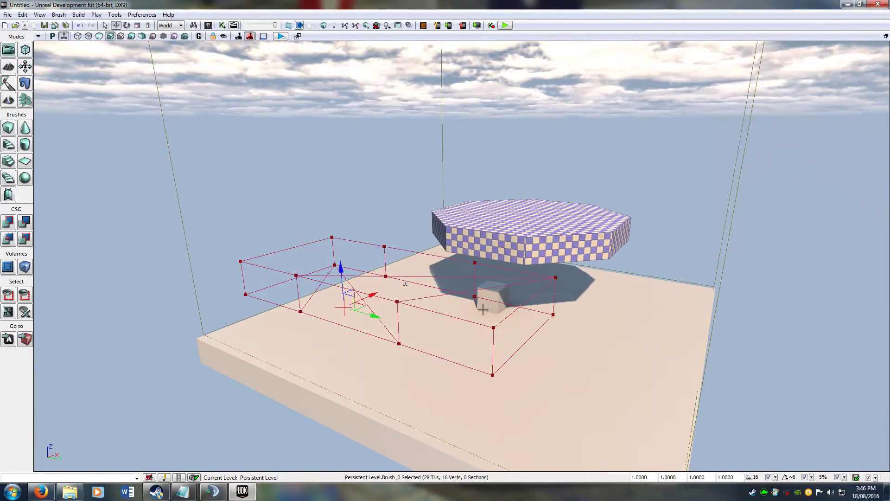
Step: Scale the reshaped builder brush up until it extends well beyond the floor
{"action": "mouse_move", "coordinate": [472, 319]}
{"action": "right_mouse_down"}
{"action": "mouse_move", "coordinate": [436, 306]}
{"action": "mouse_move", "coordinate": [381, 308]}
{"action": "right_mouse_up"}
{"action": "key", "text": "space"}
{"action": "key", "text": "space"}
{"action": "left_click_drag", "start_coordinate": [540, 342], "coordinate": [549, 317]}
{"action": "right_click_drag", "start_coordinate": [550, 316], "coordinate": [512, 327]}
{"action": "scroll", "coordinate": [513, 327], "scroll_direction": "down", "scroll_amount": 2}
{"action": "left_click_drag", "start_coordinate": [605, 311], "coordinate": [582, 334]}
{"action": "mouse_move", "coordinate": [581, 334]}
{"action": "right_mouse_down"}
{"action": "mouse_move", "coordinate": [583, 349]}
{"action": "mouse_move", "coordinate": [718, 346]}
{"action": "mouse_move", "coordinate": [568, 347]}
{"action": "mouse_move", "coordinate": [672, 348]}
{"action": "mouse_move", "coordinate": [562, 326]}
{"action": "mouse_move", "coordinate": [605, 336]}
{"action": "mouse_move", "coordinate": [728, 399]}
{"action": "mouse_move", "coordinate": [607, 340]}
{"action": "mouse_move", "coordinate": [707, 411]}
{"action": "right_mouse_up"}
{"action": "key", "text": "s"}
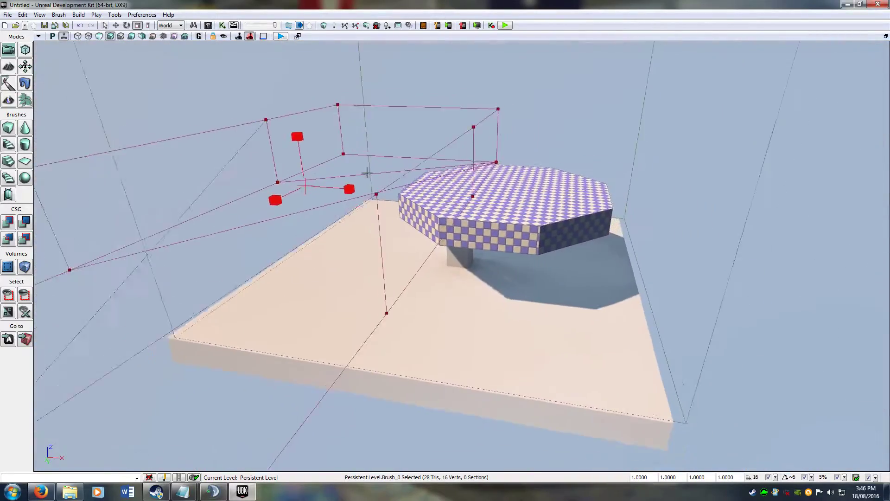
Step: In Geometry Mode, select the brush's upper faces and lower them along the Z axis to flatten it into a thin slab
{"action": "key", "text": "a"}
{"action": "left_click", "coordinate": [25, 51]}
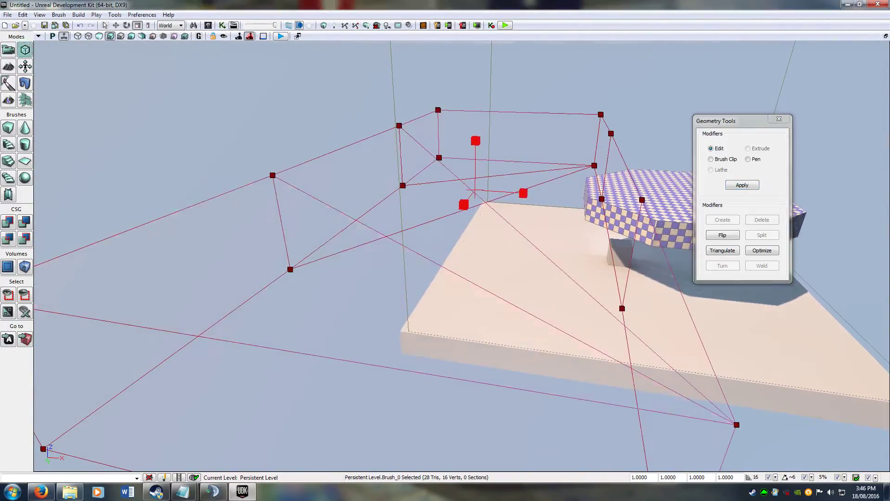
{"action": "left_click", "coordinate": [453, 210]}
{"action": "left_click", "coordinate": [471, 193]}
{"action": "left_click", "coordinate": [494, 165]}
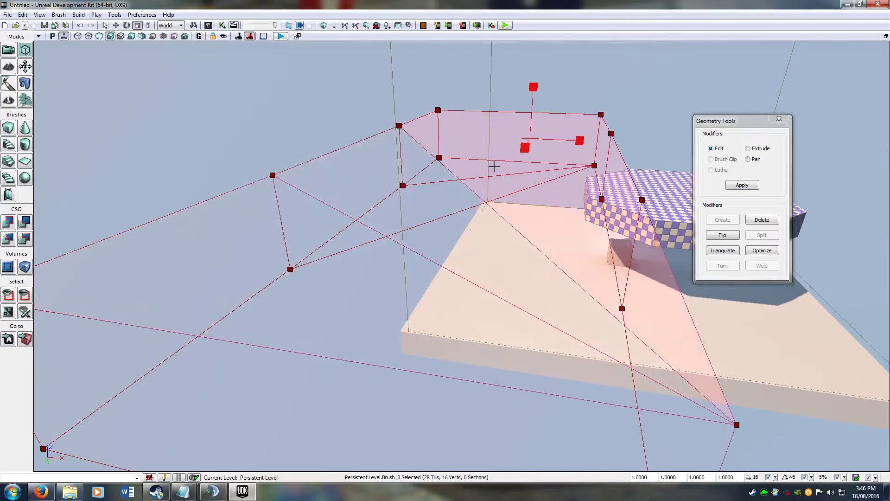
{"action": "left_click", "coordinate": [384, 267]}
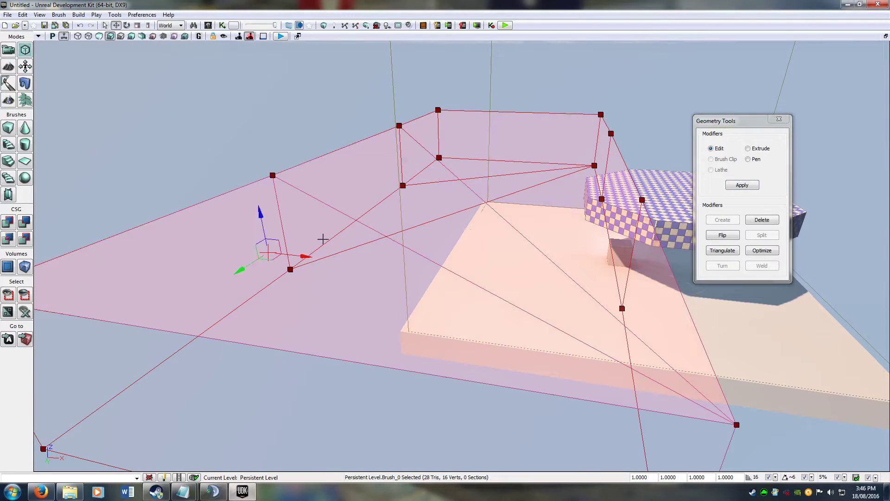
{"action": "left_click_drag", "start_coordinate": [262, 213], "coordinate": [286, 329]}
{"action": "mouse_move", "coordinate": [372, 270]}
{"action": "right_mouse_down"}
{"action": "mouse_move", "coordinate": [357, 315]}
{"action": "mouse_move", "coordinate": [296, 371]}
{"action": "mouse_move", "coordinate": [417, 287]}
{"action": "mouse_move", "coordinate": [399, 288]}
{"action": "mouse_move", "coordinate": [413, 288]}
{"action": "right_mouse_up"}
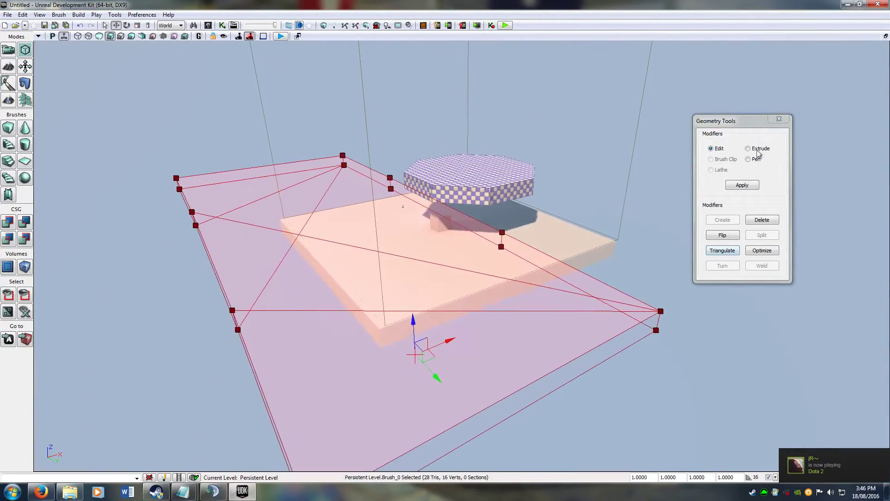
{"action": "left_click", "coordinate": [782, 122]}
Step: Select the flattened builder brush and add a BlockingVolume in its shape
{"action": "left_click", "coordinate": [618, 371]}
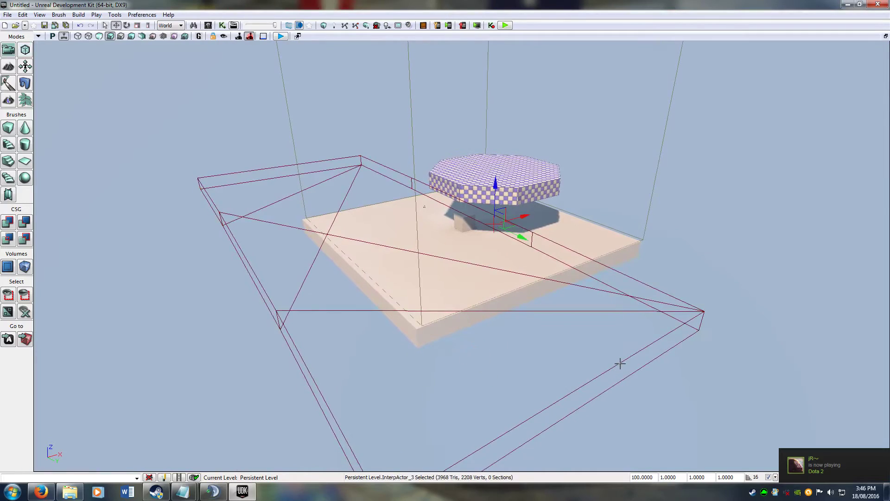
{"action": "right_click_drag", "start_coordinate": [472, 291], "coordinate": [75, 204]}
{"action": "right_click", "coordinate": [24, 266]}
{"action": "left_click", "coordinate": [65, 205]}
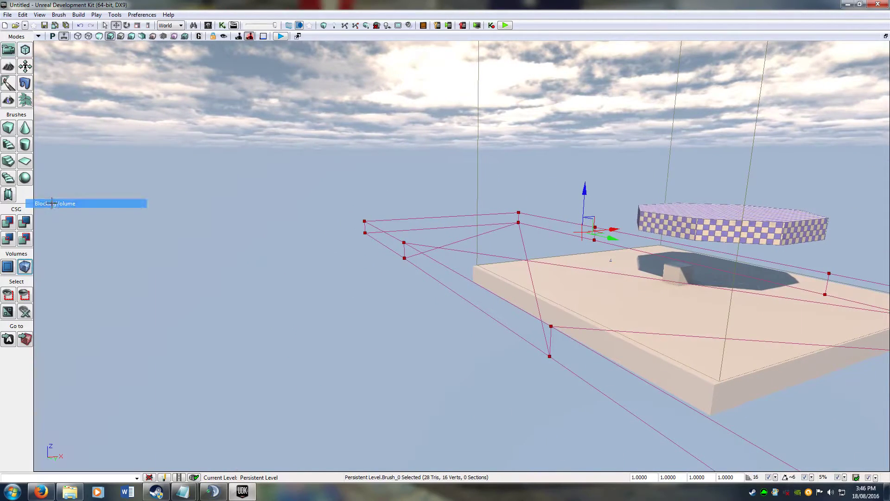
{"action": "right_click_drag", "start_coordinate": [418, 212], "coordinate": [341, 329]}
{"action": "mouse_move", "coordinate": [474, 138]}
{"action": "right_mouse_down"}
{"action": "mouse_move", "coordinate": [253, 284]}
{"action": "mouse_move", "coordinate": [586, 184]}
{"action": "right_mouse_up"}
Step: Add the flattened brush as solid geometry with CSG Add and clear the selection
{"action": "left_click", "coordinate": [7, 223]}
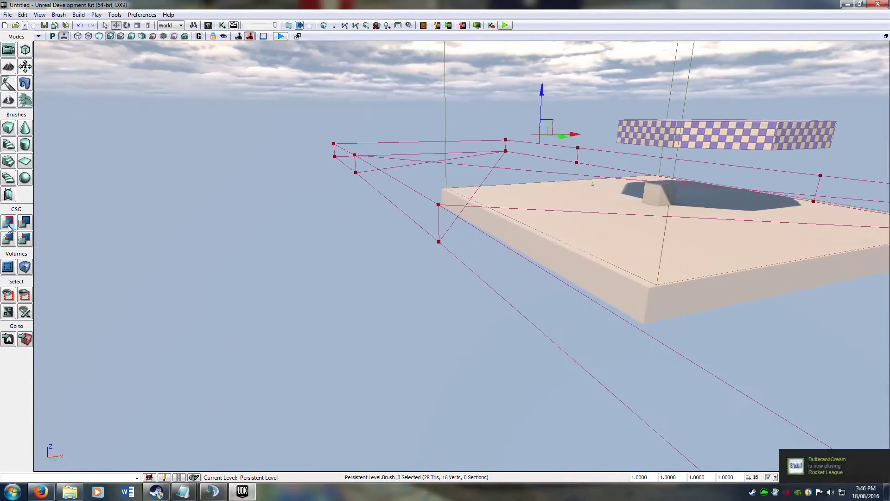
{"action": "mouse_move", "coordinate": [324, 232]}
{"action": "right_mouse_down"}
{"action": "mouse_move", "coordinate": [461, 79]}
{"action": "mouse_move", "coordinate": [473, 47]}
{"action": "mouse_move", "coordinate": [408, 93]}
{"action": "mouse_move", "coordinate": [352, 209]}
{"action": "mouse_move", "coordinate": [297, 194]}
{"action": "right_mouse_up"}
{"action": "scroll", "coordinate": [507, 189], "scroll_direction": "down", "scroll_amount": 3}
{"action": "left_click", "coordinate": [524, 189]}
Step: Examine the checkered slab's surface, face seams and edges from several angles
{"action": "scroll", "coordinate": [487, 171], "scroll_direction": "up", "scroll_amount": 2}
{"action": "mouse_move", "coordinate": [487, 171]}
{"action": "right_mouse_down"}
{"action": "mouse_move", "coordinate": [498, 93]}
{"action": "mouse_move", "coordinate": [499, 194]}
{"action": "mouse_move", "coordinate": [325, 186]}
{"action": "mouse_move", "coordinate": [297, 112]}
{"action": "mouse_move", "coordinate": [394, 111]}
{"action": "mouse_move", "coordinate": [394, 195]}
{"action": "mouse_move", "coordinate": [440, 157]}
{"action": "mouse_move", "coordinate": [484, 151]}
{"action": "right_mouse_up"}
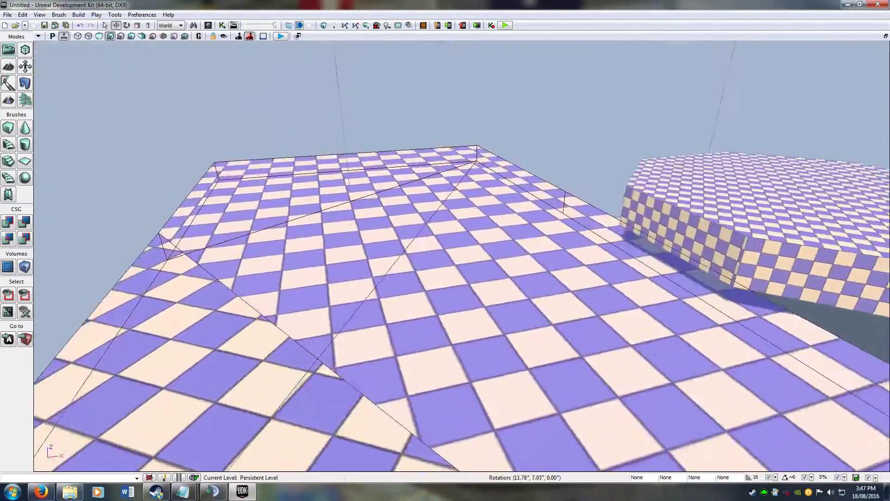
{"action": "right_click_drag", "start_coordinate": [484, 151], "coordinate": [353, 139]}
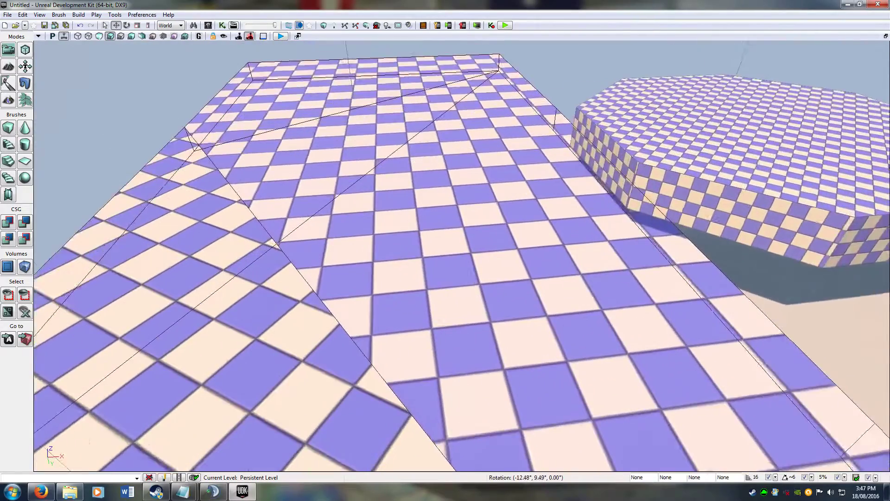
{"action": "right_click_drag", "start_coordinate": [353, 153], "coordinate": [352, 192]}
{"action": "key", "text": "w"}
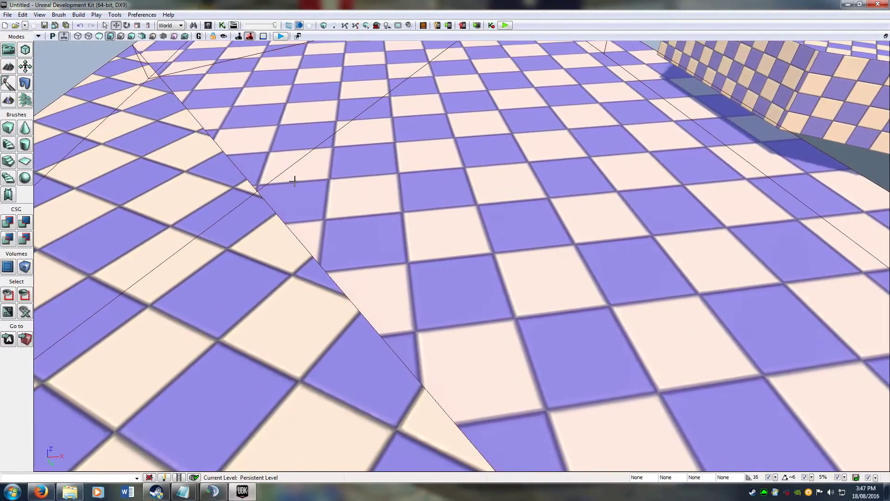
{"action": "key", "text": "s"}
{"action": "right_click_drag", "start_coordinate": [346, 237], "coordinate": [244, 188]}
{"action": "key", "text": "w"}
{"action": "key", "text": "s"}
{"action": "key", "text": "a"}
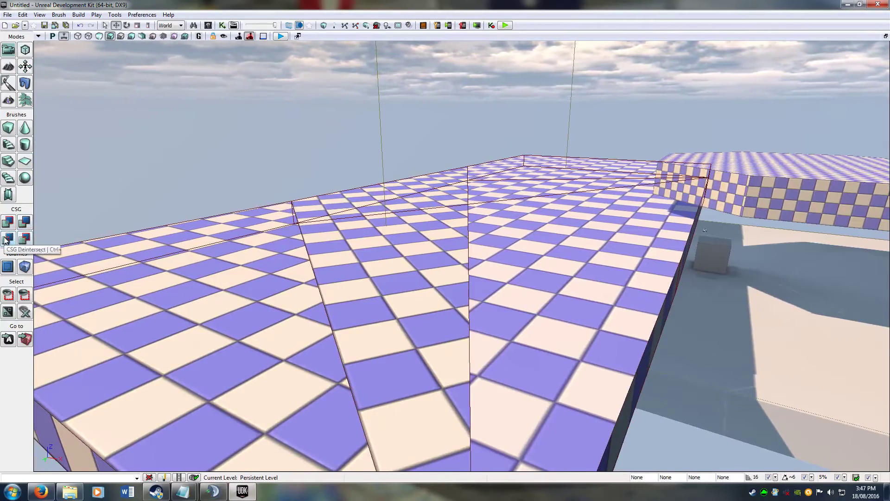
{"action": "right_click_drag", "start_coordinate": [370, 268], "coordinate": [183, 88]}
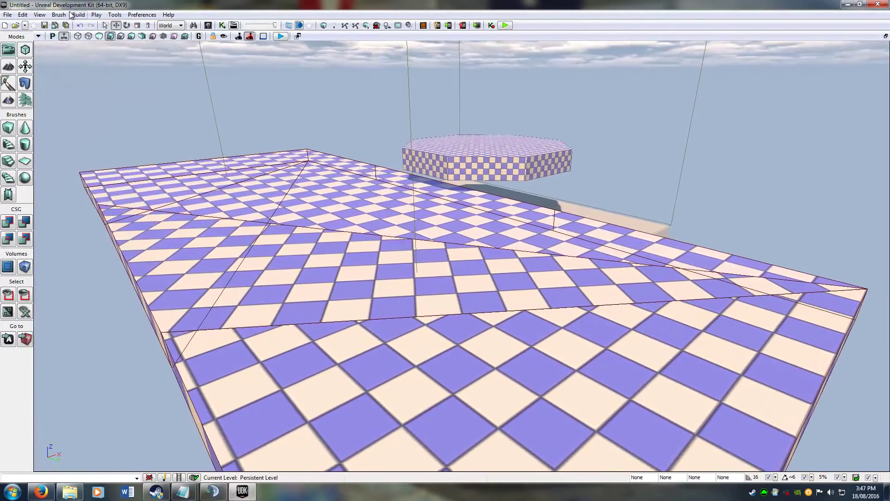
Step: Open the Scene browser and move its window aside so the level geometry stays in view
{"action": "left_click", "coordinate": [39, 15]}
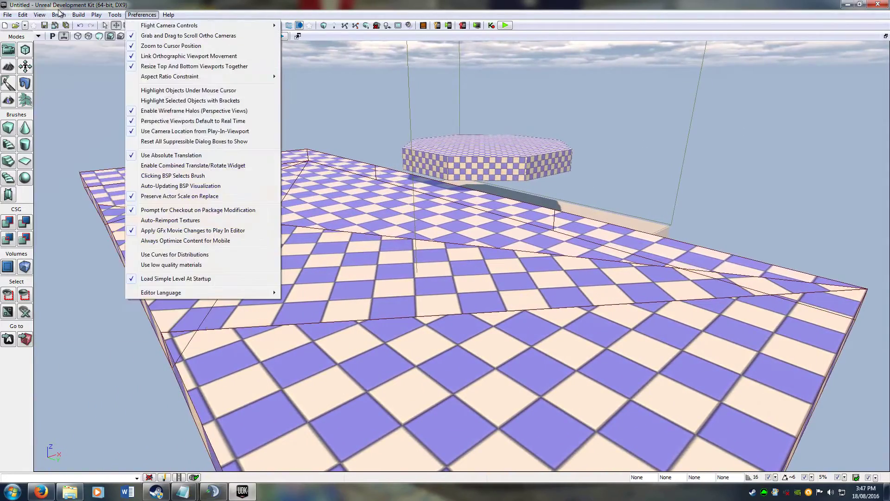
{"action": "mouse_move", "coordinate": [24, 14]}
{"action": "mouse_move", "coordinate": [99, 28]}
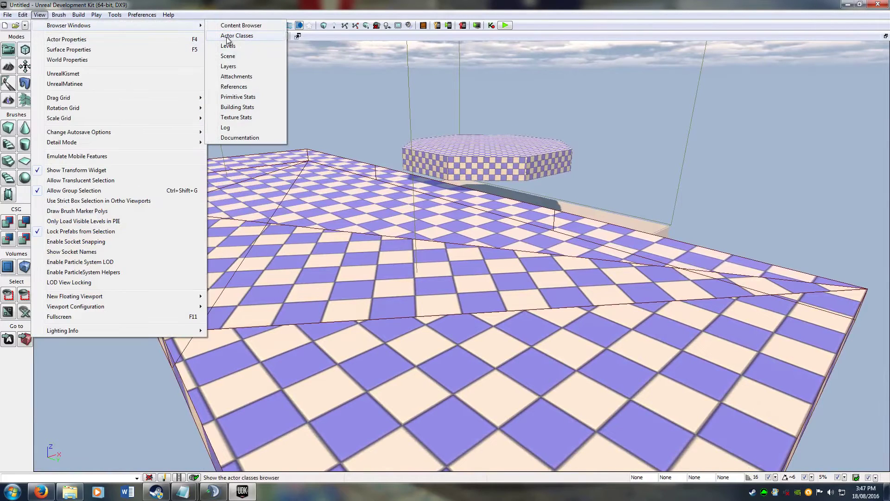
{"action": "left_click", "coordinate": [230, 56]}
{"action": "left_click_drag", "start_coordinate": [498, 82], "coordinate": [728, 99]}
Step: Check the blocking volumes in the Scene actor list, and delete Brush_2 and Brush_3
{"action": "left_click", "coordinate": [579, 202]}
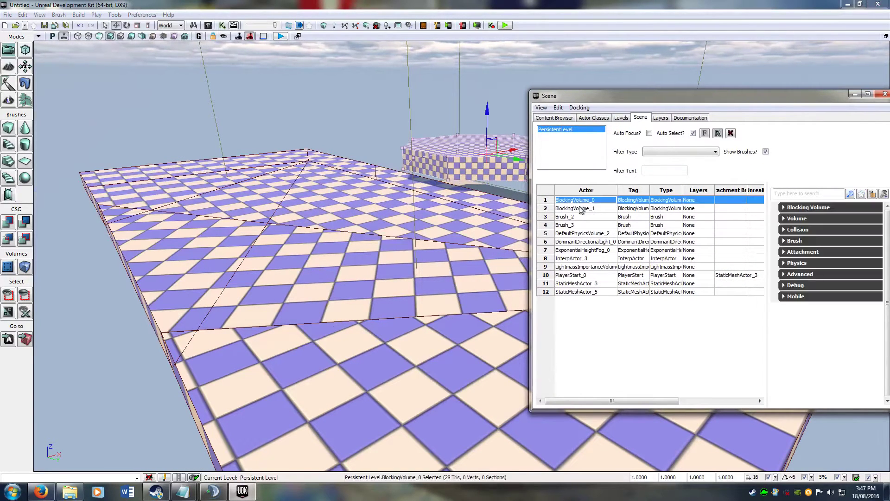
{"action": "left_click", "coordinate": [581, 210]}
{"action": "left_click", "coordinate": [583, 221]}
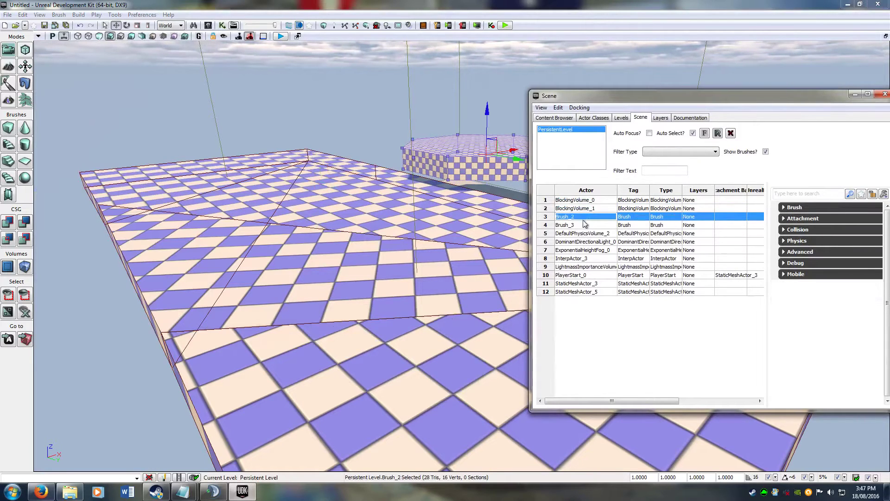
{"action": "key", "text": "Delete"}
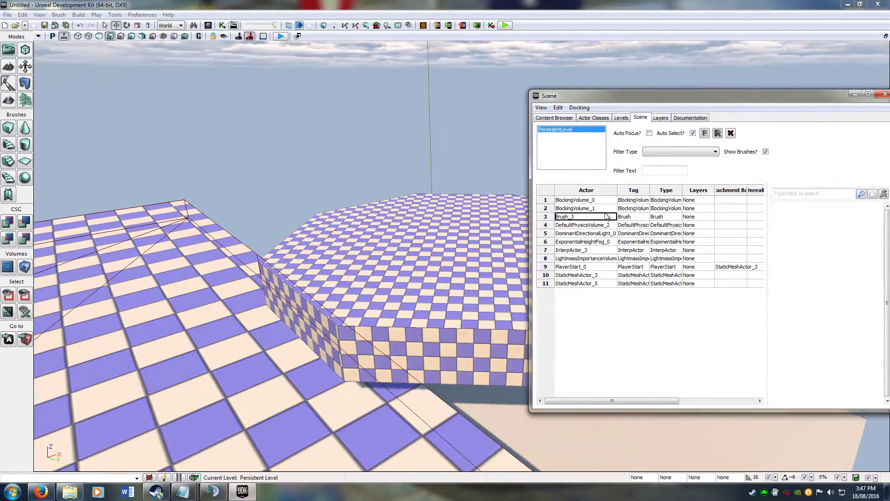
{"action": "left_click", "coordinate": [602, 217]}
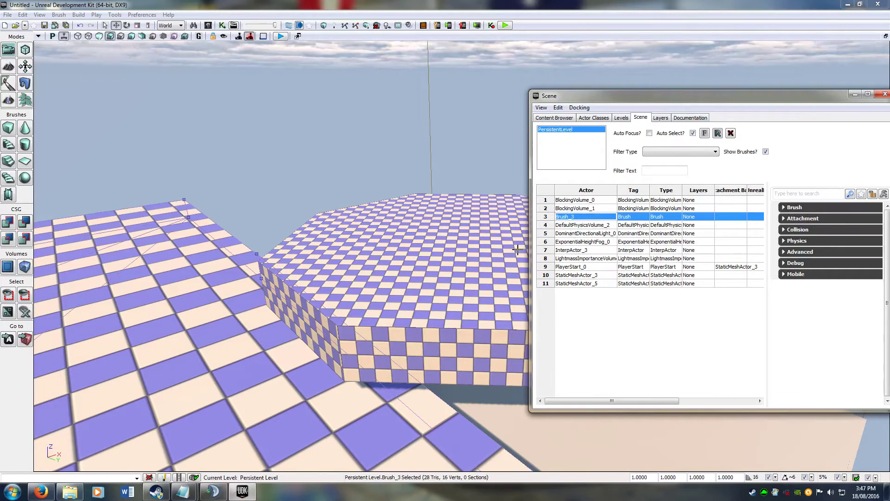
{"action": "key", "text": "Delete"}
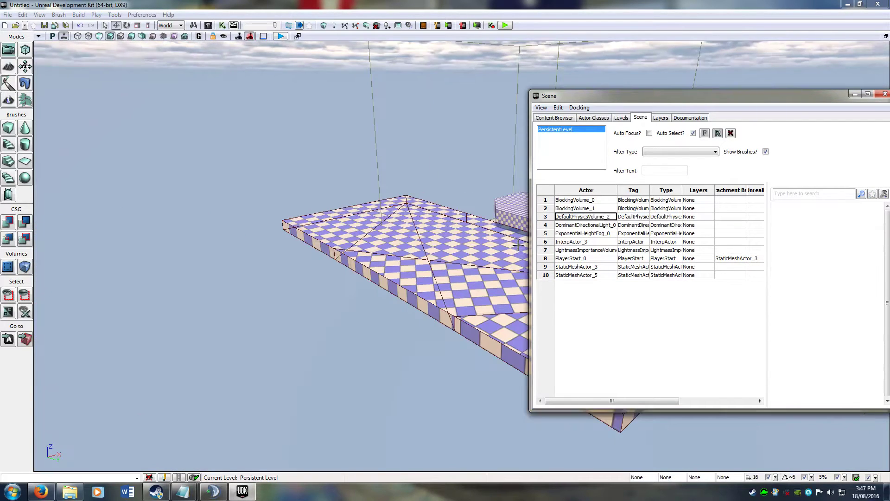
Step: Select both BlockingVolume actors in the Scene list and delete them
{"action": "right_click_drag", "start_coordinate": [518, 245], "coordinate": [445, 237]}
{"action": "left_click", "coordinate": [575, 199]}
{"action": "left_click", "coordinate": [596, 208], "text": "shift"}
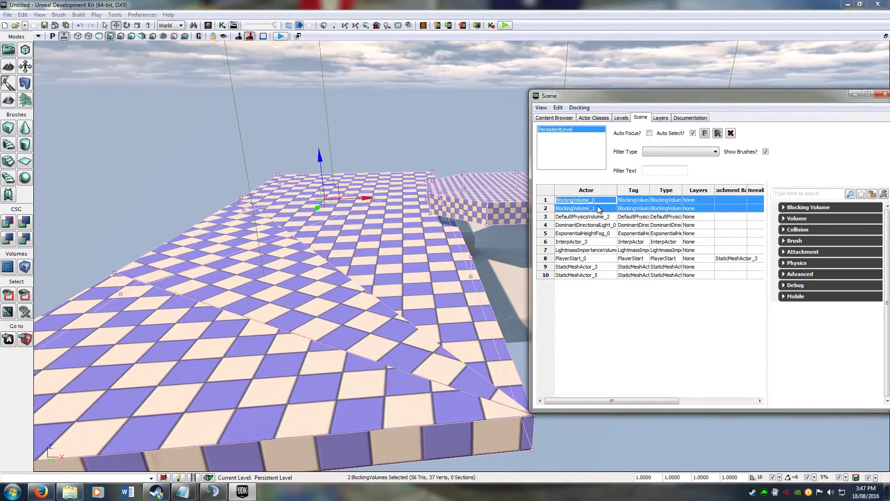
{"action": "key", "text": "Delete"}
Step: Examine the checkered slab and platform in the level against the actors still listed in the Scene browser
{"action": "right_click_drag", "start_coordinate": [426, 251], "coordinate": [448, 223]}
{"action": "left_click_drag", "start_coordinate": [473, 270], "coordinate": [471, 259]}
{"action": "mouse_move", "coordinate": [483, 256]}
{"action": "right_mouse_down"}
{"action": "mouse_move", "coordinate": [417, 301]}
{"action": "mouse_move", "coordinate": [487, 256]}
{"action": "right_mouse_up"}
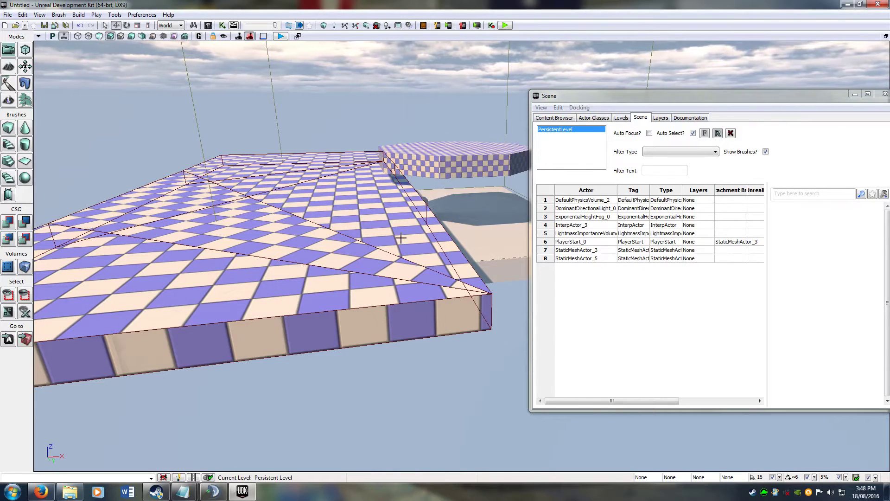
{"action": "left_click_drag", "start_coordinate": [421, 192], "coordinate": [348, 274]}
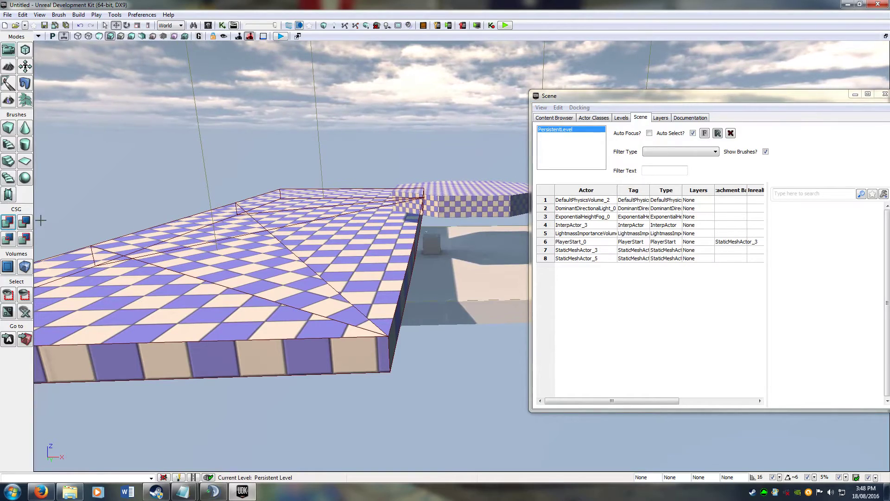
{"action": "right_click_drag", "start_coordinate": [278, 260], "coordinate": [278, 285]}
{"action": "left_click", "coordinate": [635, 264]}
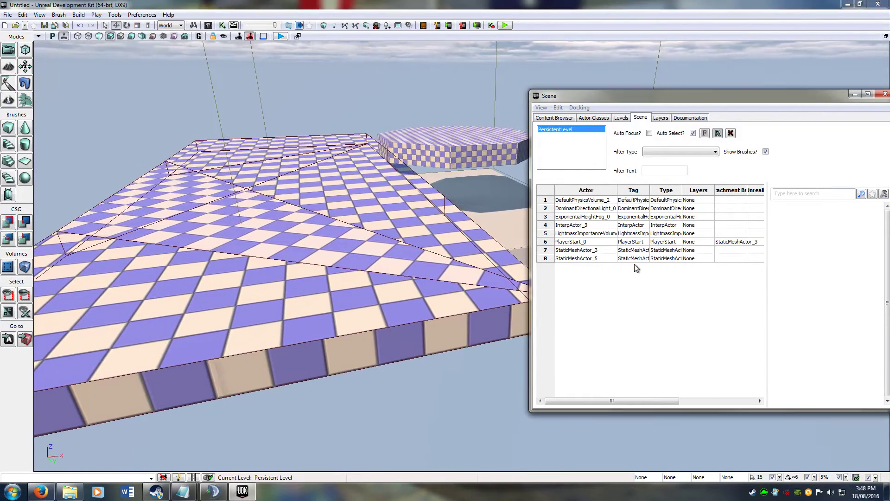
{"action": "left_click", "coordinate": [419, 256]}
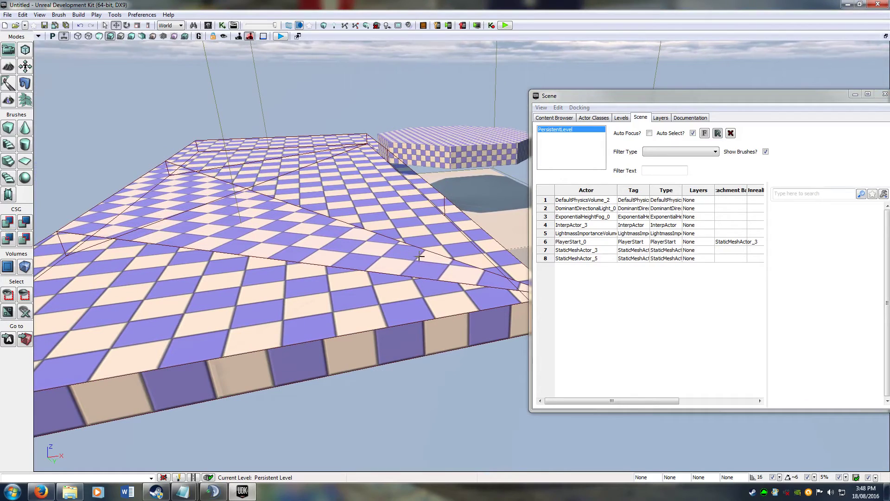
Step: Carve the builder brush's shape out of the checkered slab with CSG Subtract
{"action": "left_click", "coordinate": [28, 226]}
{"action": "right_click_drag", "start_coordinate": [318, 203], "coordinate": [529, 243]}
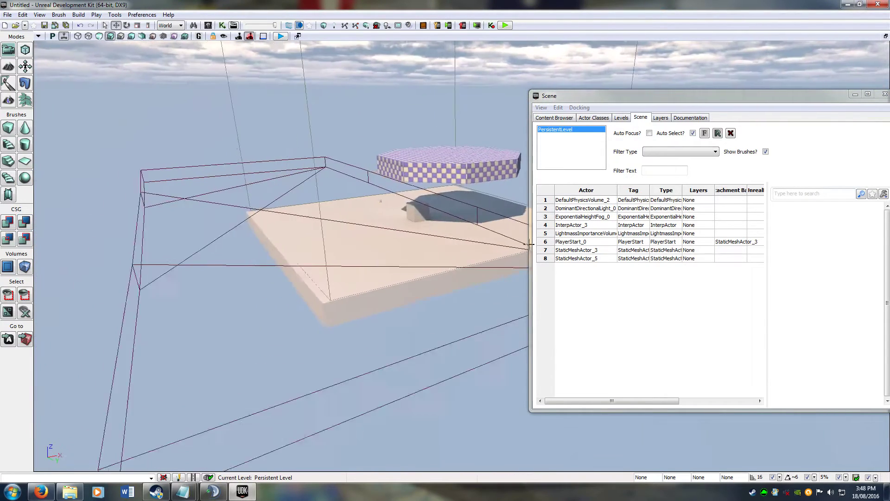
{"action": "left_click_drag", "start_coordinate": [530, 244], "coordinate": [646, 294]}
{"action": "left_click", "coordinate": [653, 295]}
Step: Add the builder brush's shape back as solid geometry with CSG Add
{"action": "mouse_move", "coordinate": [493, 248]}
{"action": "right_mouse_down"}
{"action": "mouse_move", "coordinate": [436, 283]}
{"action": "mouse_move", "coordinate": [524, 274]}
{"action": "mouse_move", "coordinate": [579, 287]}
{"action": "mouse_move", "coordinate": [587, 273]}
{"action": "mouse_move", "coordinate": [533, 225]}
{"action": "mouse_move", "coordinate": [540, 223]}
{"action": "mouse_move", "coordinate": [452, 218]}
{"action": "mouse_move", "coordinate": [501, 246]}
{"action": "right_mouse_up"}
{"action": "mouse_move", "coordinate": [473, 249]}
{"action": "left_mouse_down"}
{"action": "mouse_move", "coordinate": [485, 248]}
{"action": "mouse_move", "coordinate": [432, 136]}
{"action": "left_mouse_up"}
{"action": "key", "text": "ctrl+a"}
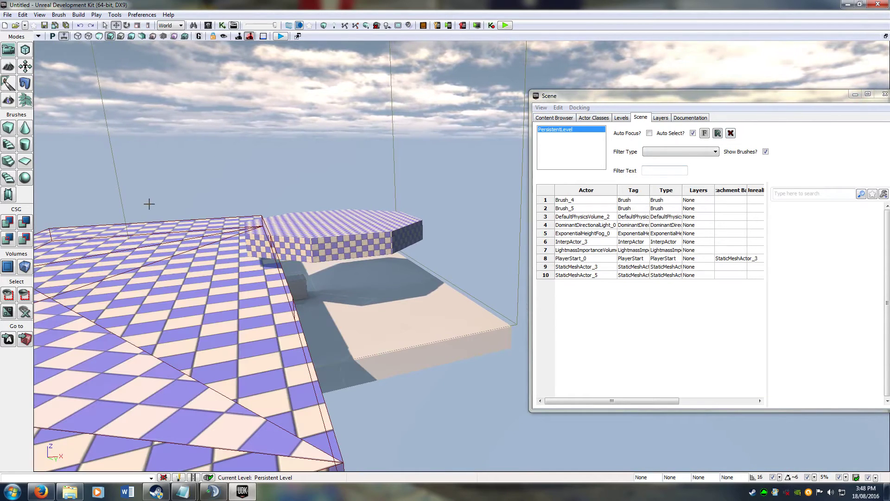
Step: Delete the subtractive and additive brushes, Brush_4 and Brush_5, from the Scene actor list
{"action": "left_click", "coordinate": [573, 202]}
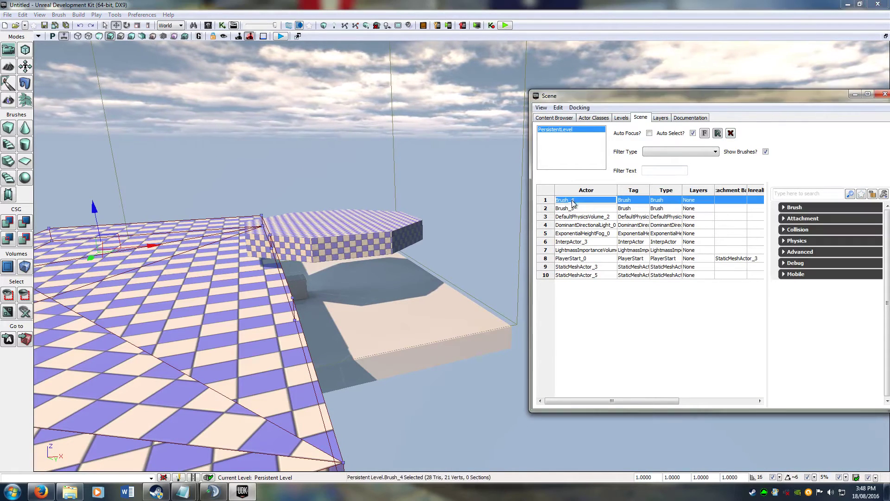
{"action": "key", "text": "Delete"}
{"action": "left_click", "coordinate": [596, 203]}
{"action": "key", "text": "Delete"}
Step: Inspect the remaining checkered geometry, the lightmass volume and the height fog actor from several angles
{"action": "mouse_move", "coordinate": [491, 212]}
{"action": "right_mouse_down"}
{"action": "mouse_move", "coordinate": [584, 213]}
{"action": "mouse_move", "coordinate": [542, 176]}
{"action": "right_mouse_up"}
{"action": "right_click_drag", "start_coordinate": [182, 147], "coordinate": [169, 125]}
{"action": "key", "text": "w"}
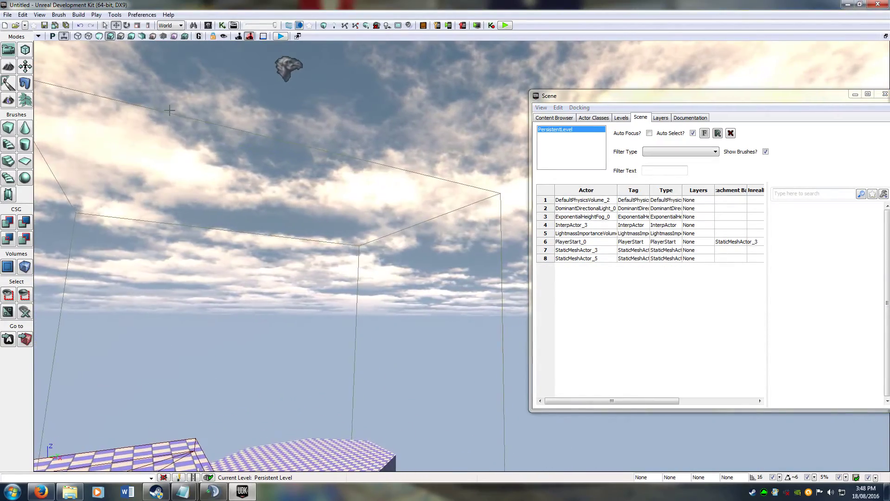
{"action": "right_click_drag", "start_coordinate": [248, 147], "coordinate": [343, 214]}
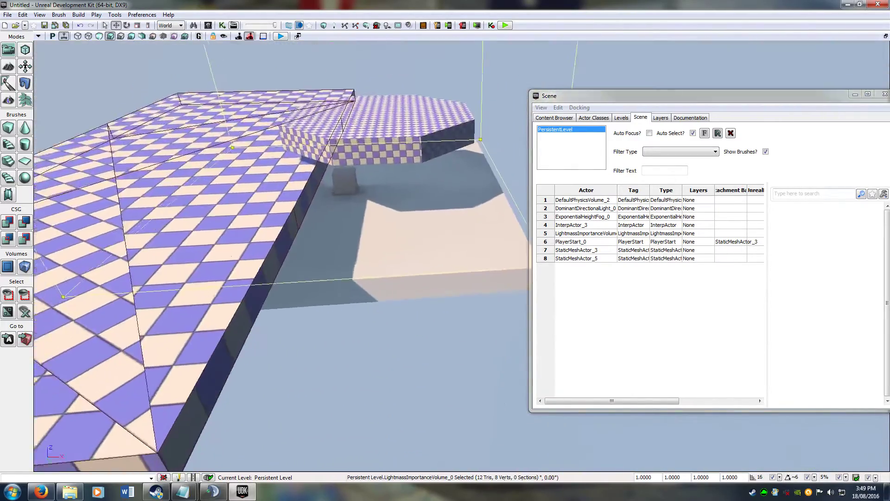
{"action": "mouse_move", "coordinate": [303, 106]}
{"action": "right_mouse_down"}
{"action": "mouse_move", "coordinate": [248, 152]}
{"action": "mouse_move", "coordinate": [282, 219]}
{"action": "mouse_move", "coordinate": [306, 319]}
{"action": "mouse_move", "coordinate": [423, 207]}
{"action": "mouse_move", "coordinate": [423, 135]}
{"action": "mouse_move", "coordinate": [414, 218]}
{"action": "mouse_move", "coordinate": [381, 188]}
{"action": "mouse_move", "coordinate": [428, 181]}
{"action": "right_mouse_up"}
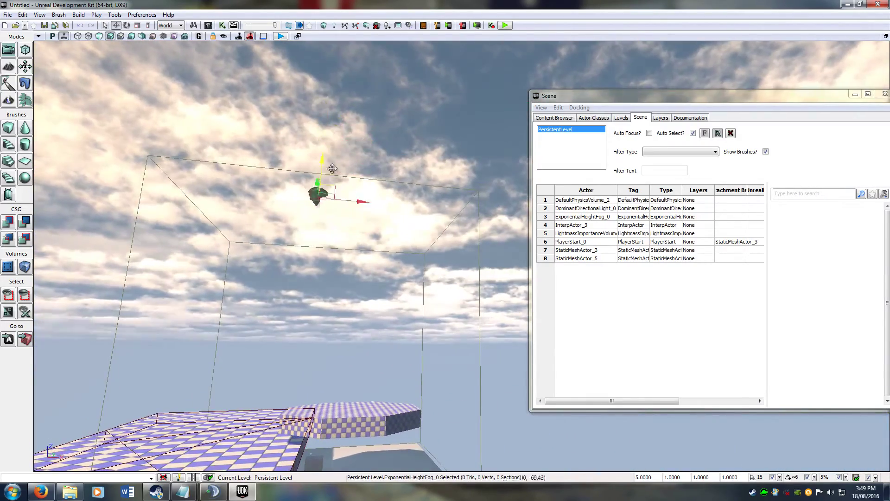
{"action": "mouse_move", "coordinate": [356, 212]}
{"action": "right_mouse_down"}
{"action": "mouse_move", "coordinate": [355, 185]}
{"action": "mouse_move", "coordinate": [356, 216]}
{"action": "right_mouse_up"}
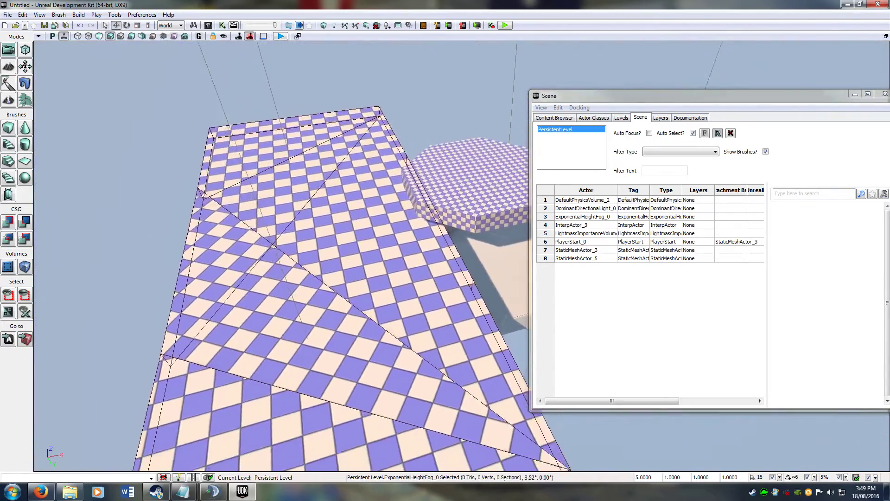